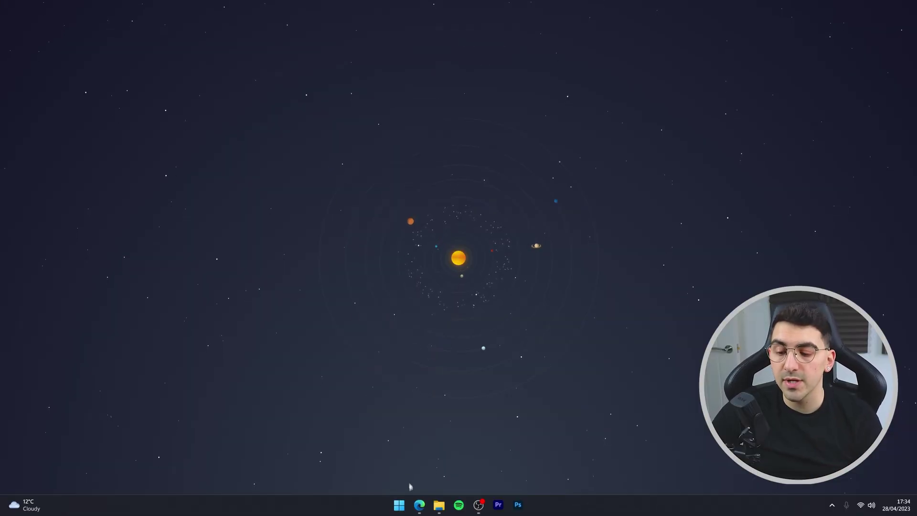
# Go from the fabricmc.net home page in Edge to the Fabric installer 0.11.2 download page.
pyautogui.click(419, 505)
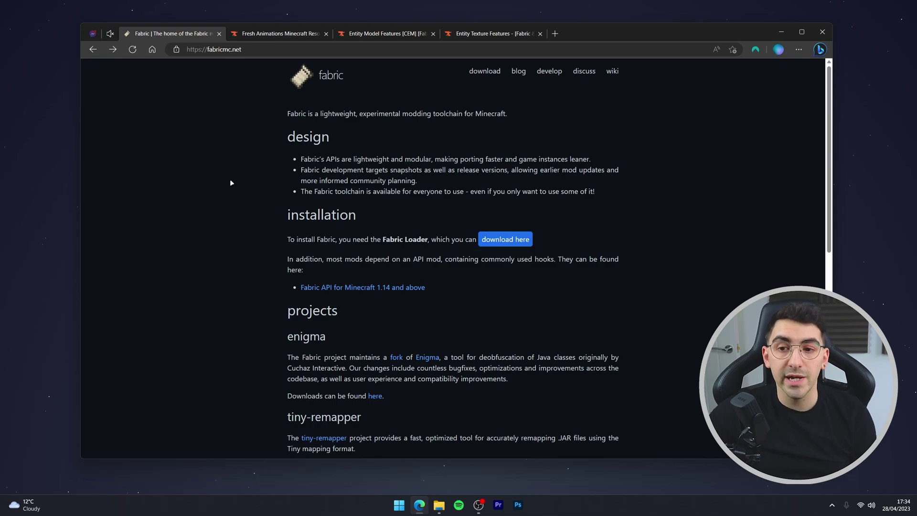
pyautogui.click(505, 239)
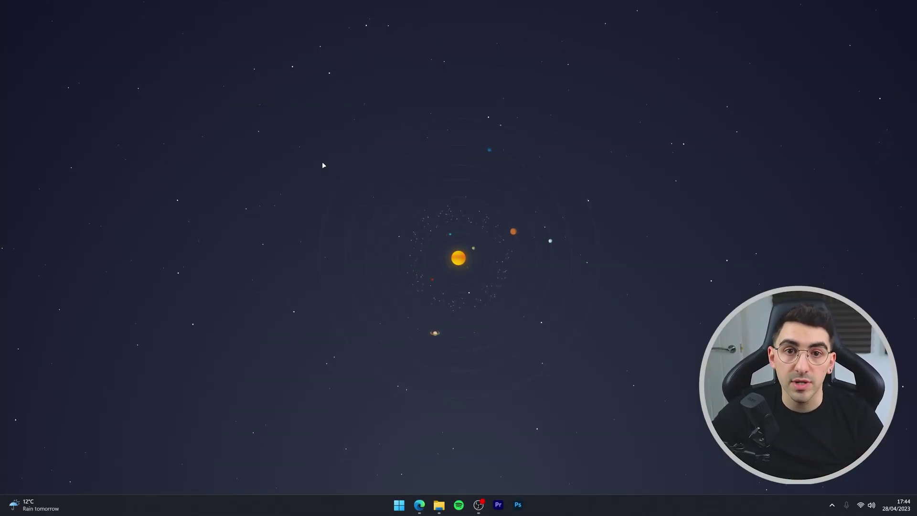
# Skim the Fresh Animations description, then list its files with FA 1.8.1 for 1.19.4 on top.
pyautogui.click(419, 505)
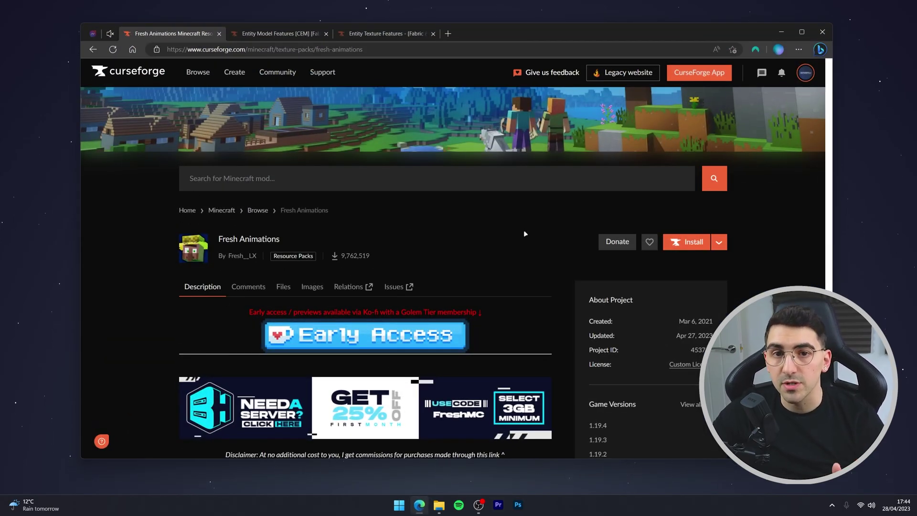
pyautogui.scroll(-3, 477, 242)
pyautogui.scroll(-5, 466, 248)
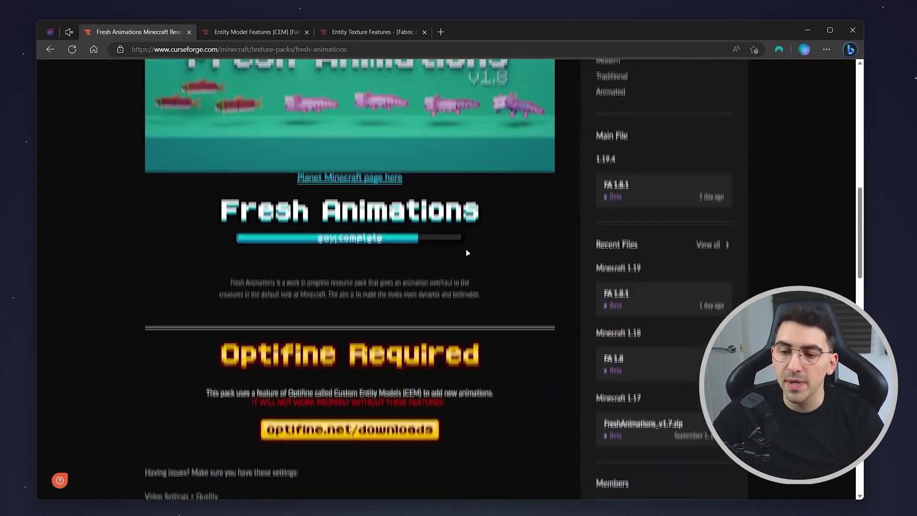
pyautogui.scroll(10, 480, 263)
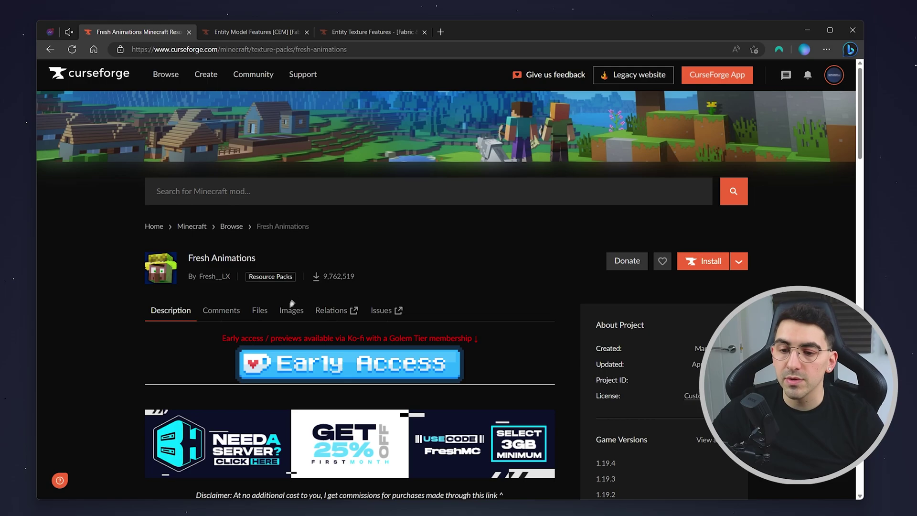
pyautogui.click(259, 311)
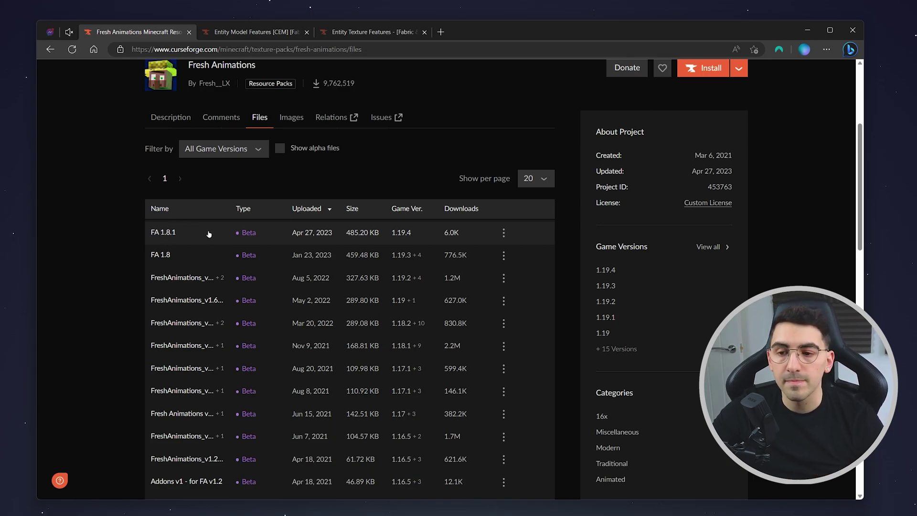
# Download the FA 1.8.1 file as FreshAnimations_v1.8.1.zip and save it to the Desktop.
pyautogui.click(349, 238)
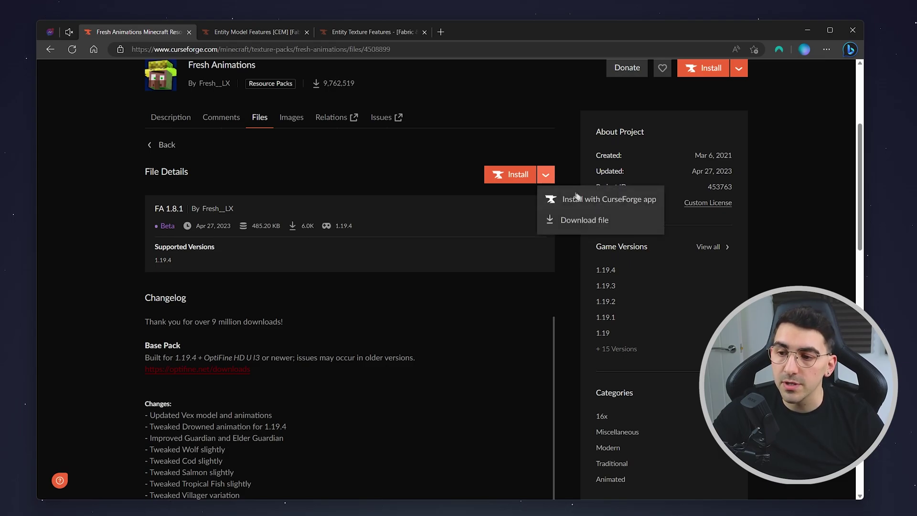
pyautogui.click(557, 220)
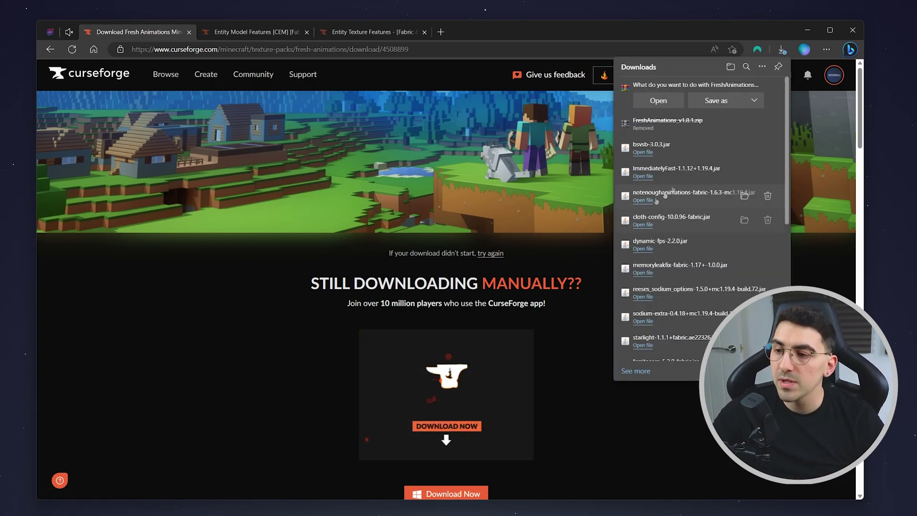
pyautogui.click(722, 110)
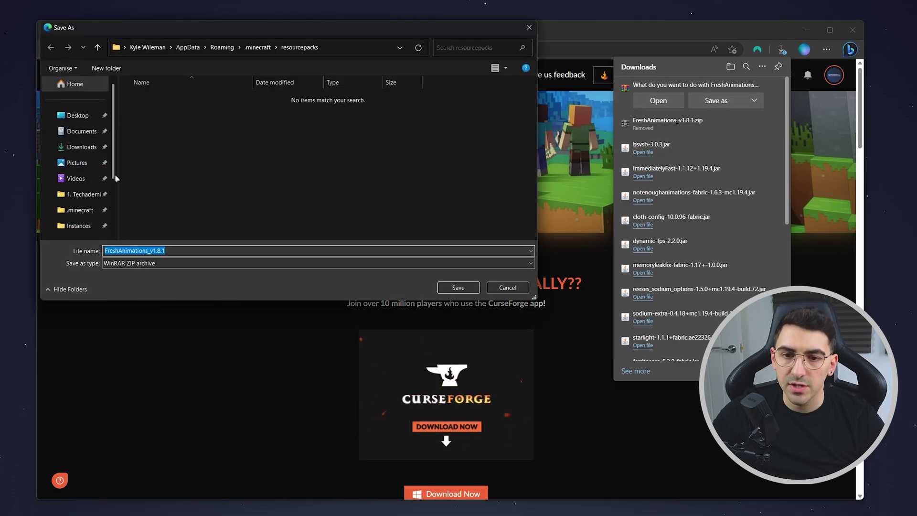
pyautogui.click(78, 115)
pyautogui.click(459, 287)
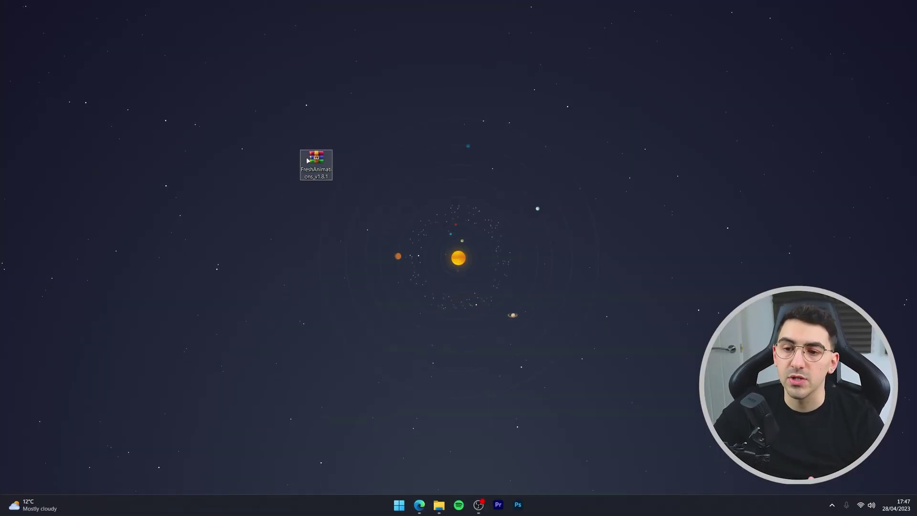
# Select the FreshAnimations zip on the desktop and open the Run box with %appdata% entered.
pyautogui.moveTo(252, 97); pyautogui.dragTo(461, 243)
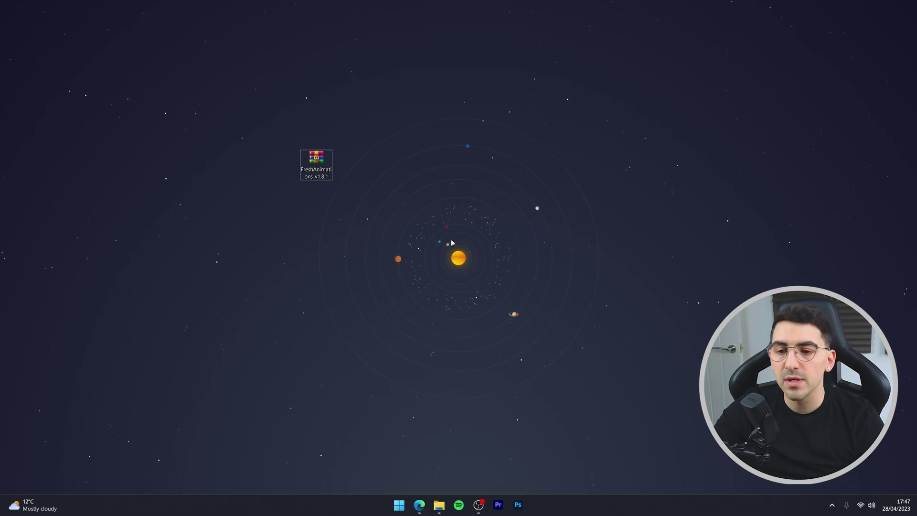
pyautogui.rightClick(402, 506)
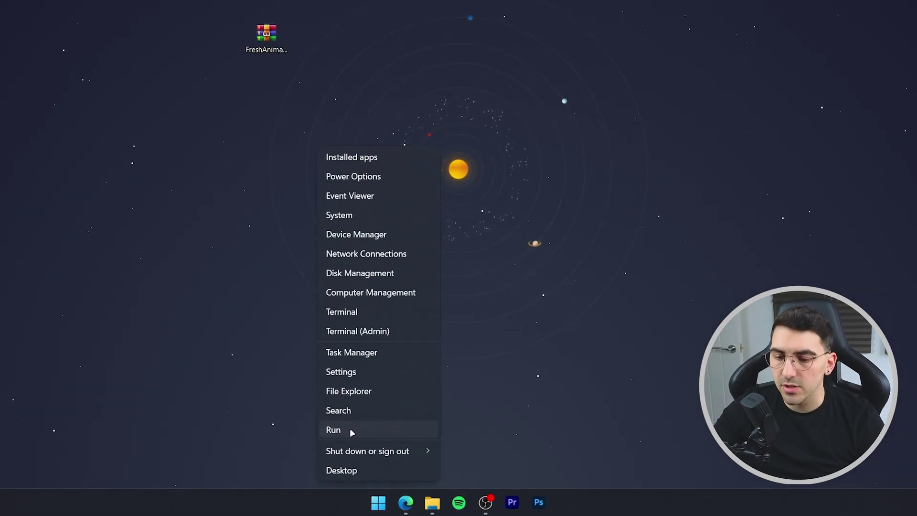
pyautogui.click(351, 430)
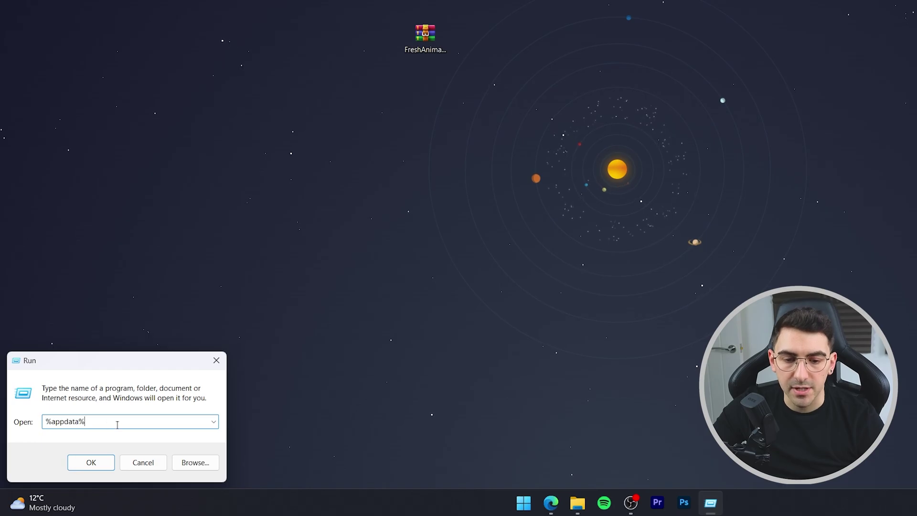
# Move FreshAnimations_v1.8.1.zip from the Desktop into .minecraft\resourcepacks, then close File Explorer.
pyautogui.click(106, 468)
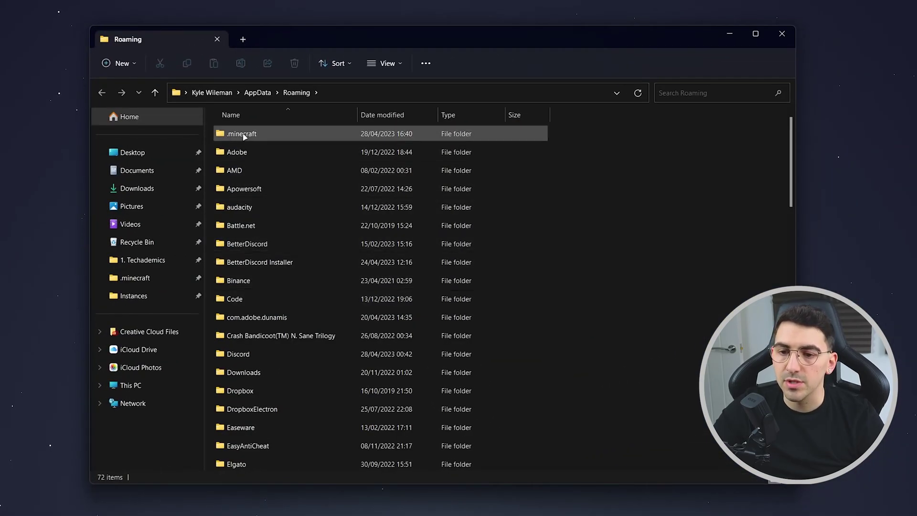
pyautogui.doubleClick(244, 134)
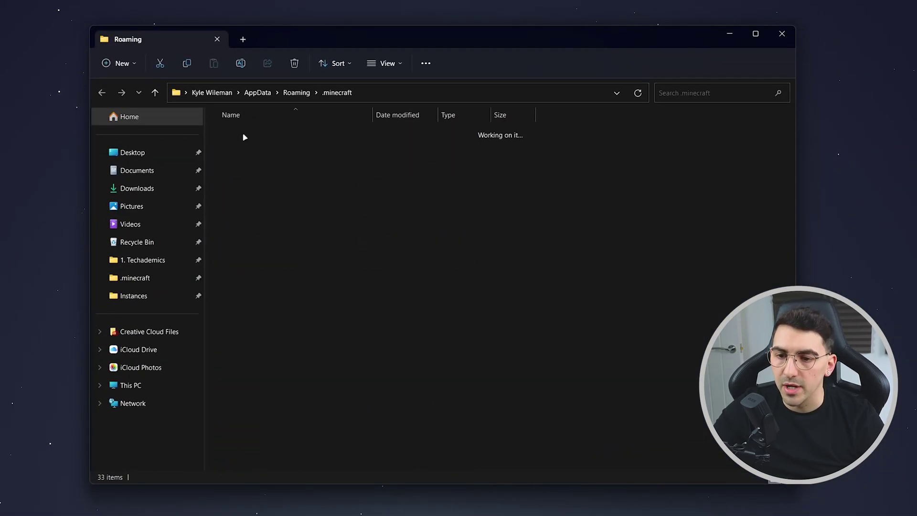
pyautogui.doubleClick(252, 283)
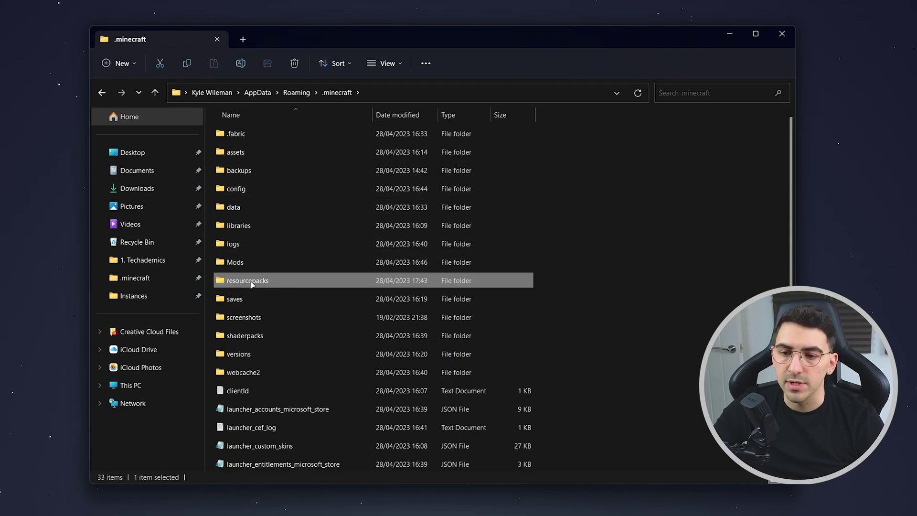
pyautogui.click(245, 39)
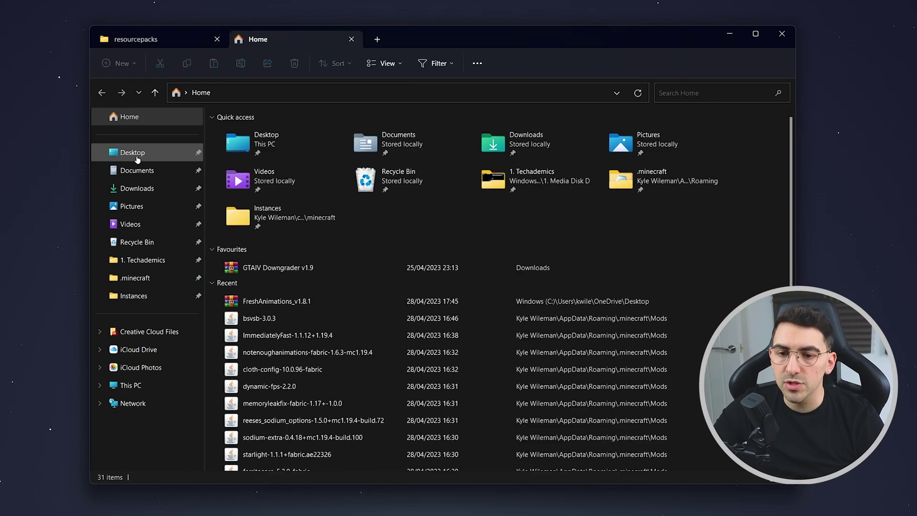
pyautogui.click(132, 153)
pyautogui.moveTo(243, 153); pyautogui.dragTo(348, 242)
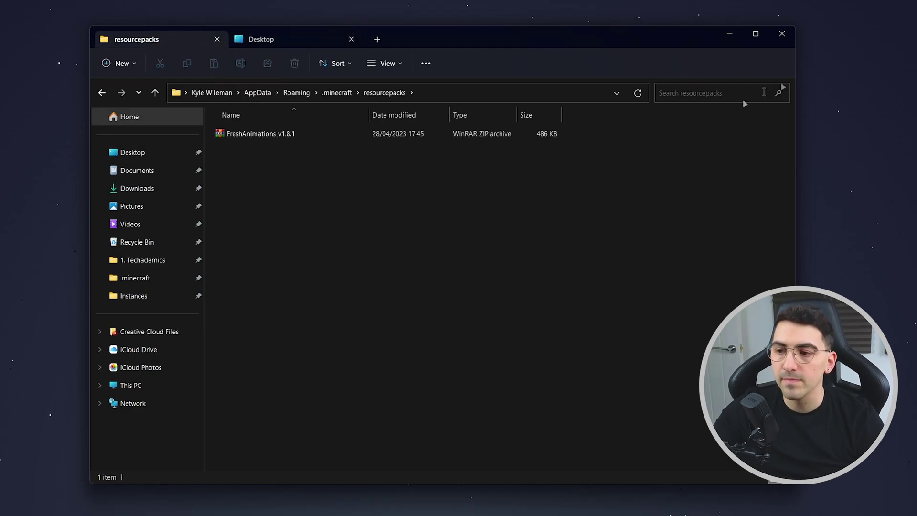
pyautogui.click(784, 36)
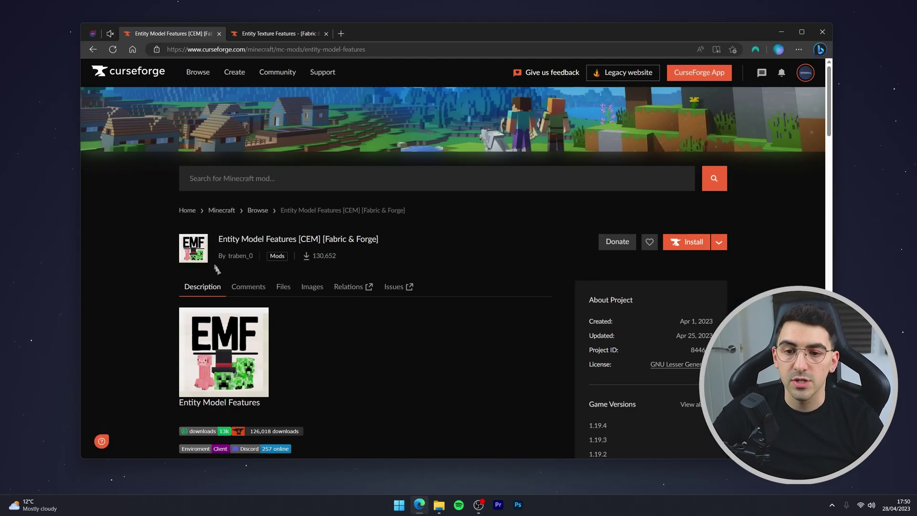
# Glance at the Entity Texture Features tab, then return to the Entity Model Features page.
pyautogui.hotkey('ctrl', 'Tab')
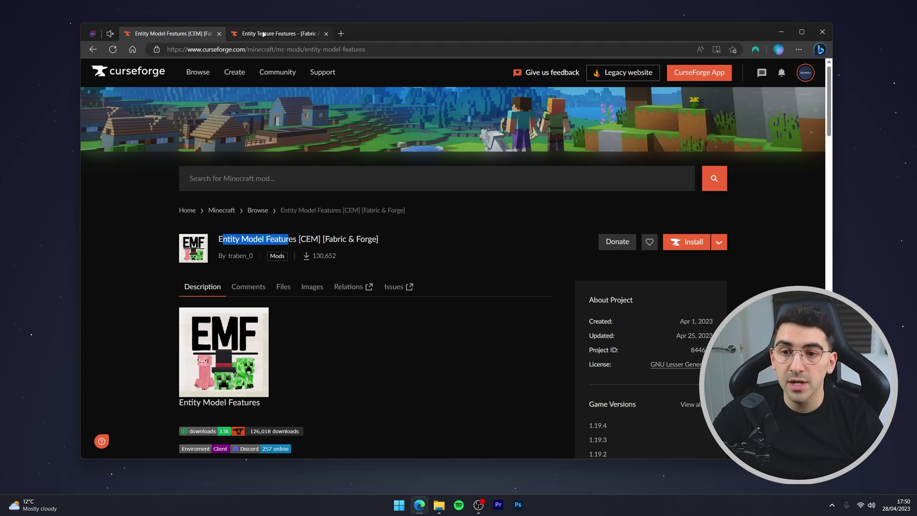
pyautogui.moveTo(255, 240); pyautogui.dragTo(298, 240)
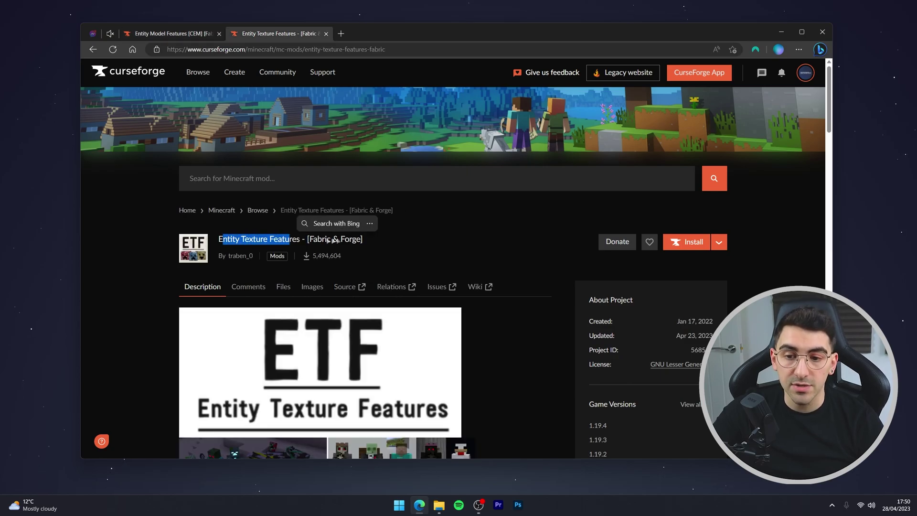
pyautogui.click(424, 251)
pyautogui.click(173, 34)
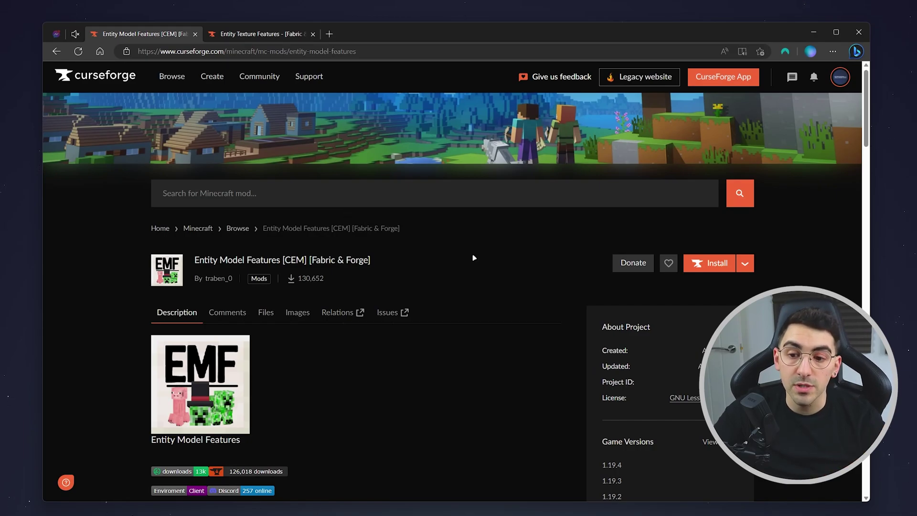
# Download entity_model_features_fabric_1.19.4-0.2.8.jar to the Desktop, keeping it despite the safety warning.
pyautogui.click(267, 317)
pyautogui.scroll(-4, 403, 288)
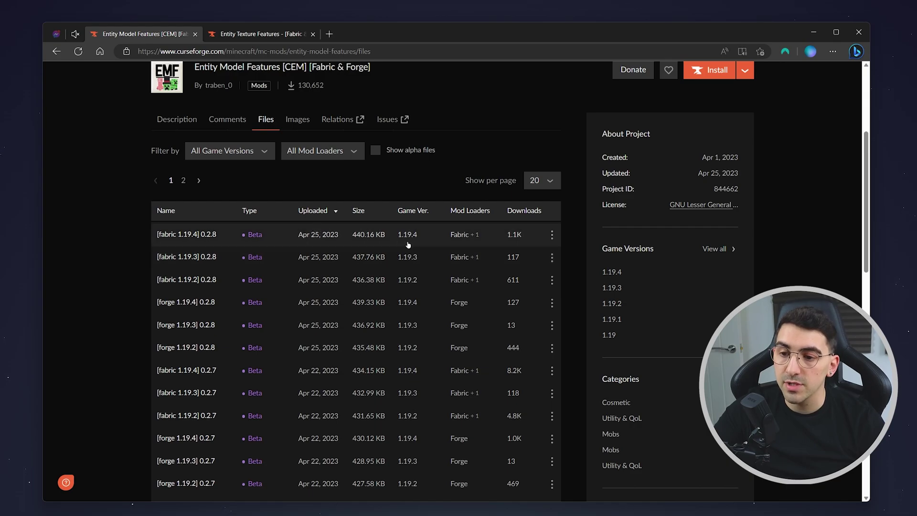
pyautogui.click(336, 237)
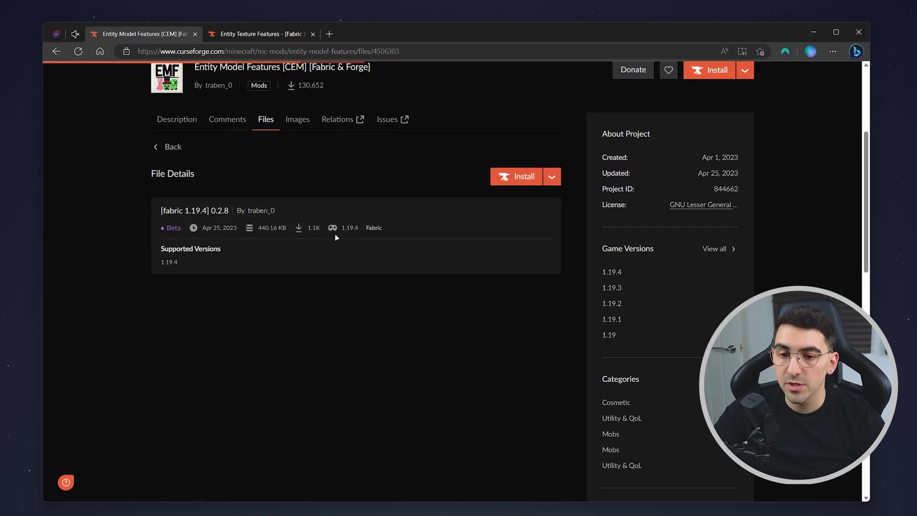
pyautogui.click(554, 175)
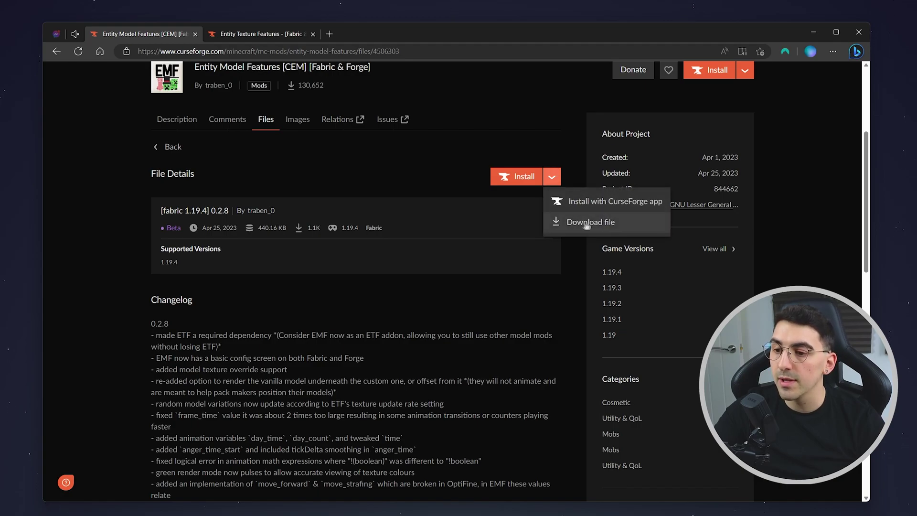
pyautogui.click(603, 226)
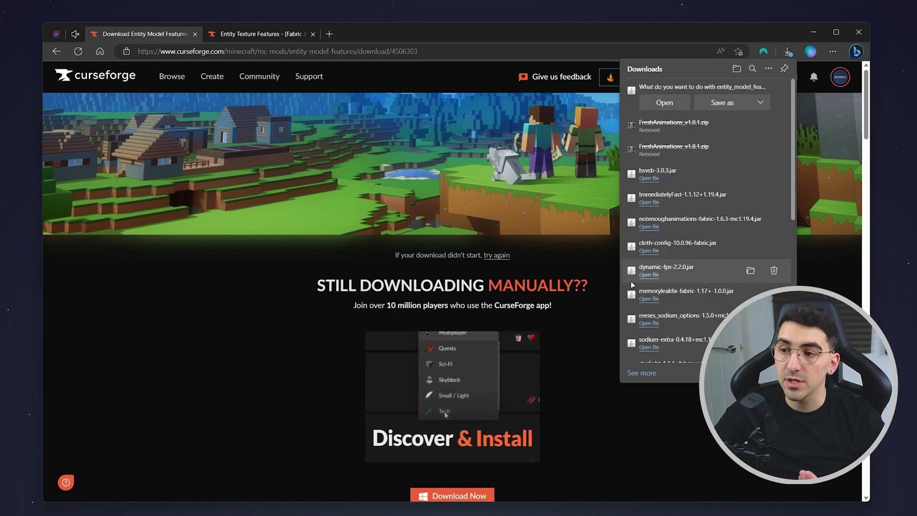
pyautogui.click(722, 103)
pyautogui.click(465, 290)
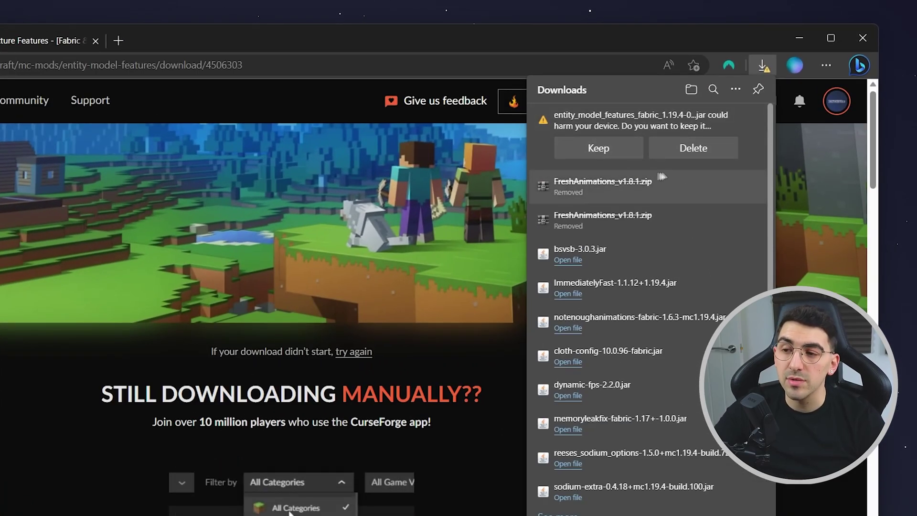
pyautogui.click(626, 153)
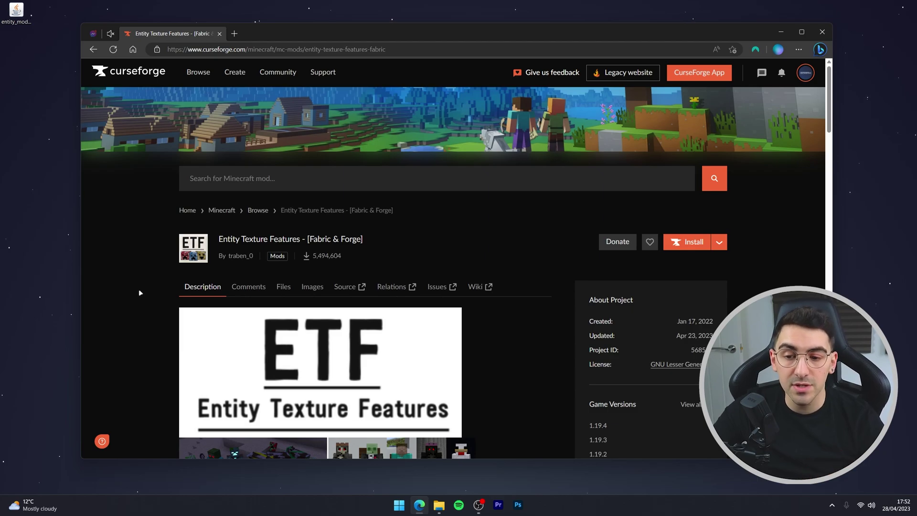
# Download the [Fabric 1.19.4] 4.4.0 entity_texture_features jar and save it to the Desktop.
pyautogui.click(284, 287)
pyautogui.scroll(-3, 285, 285)
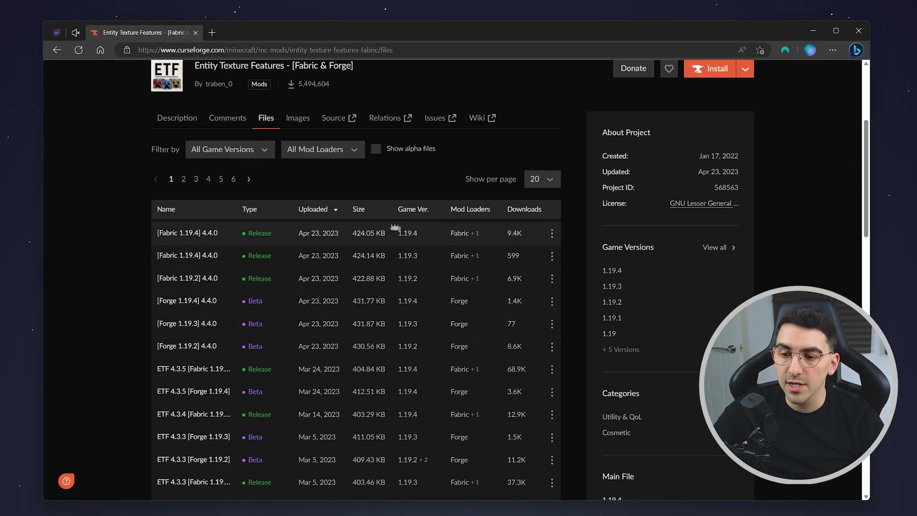
pyautogui.click(336, 233)
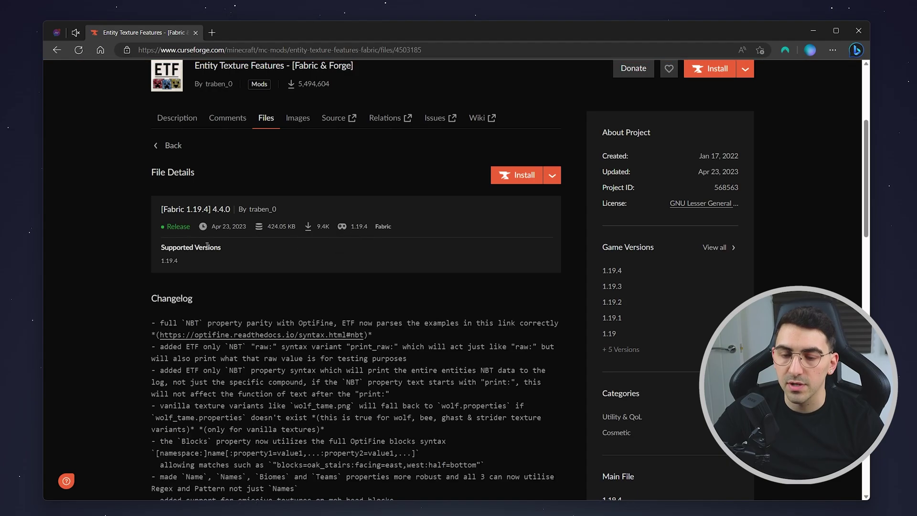
pyautogui.click(549, 177)
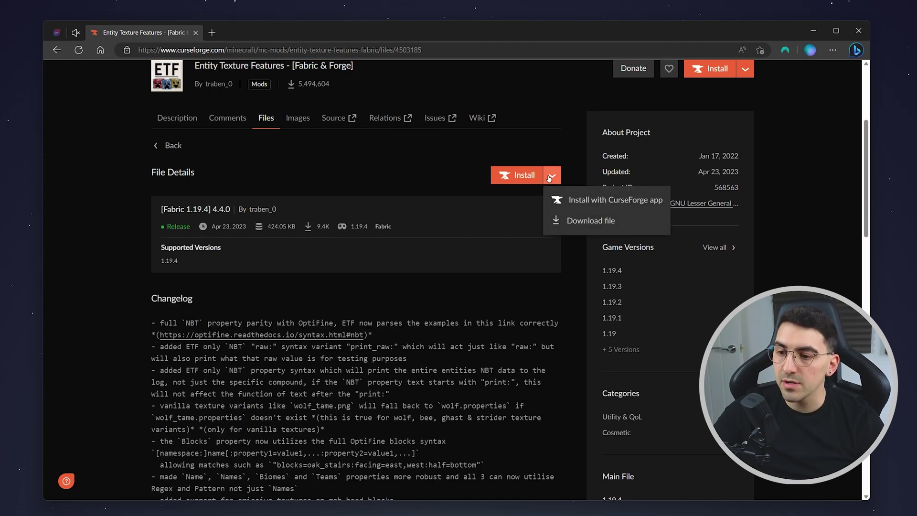
pyautogui.click(588, 223)
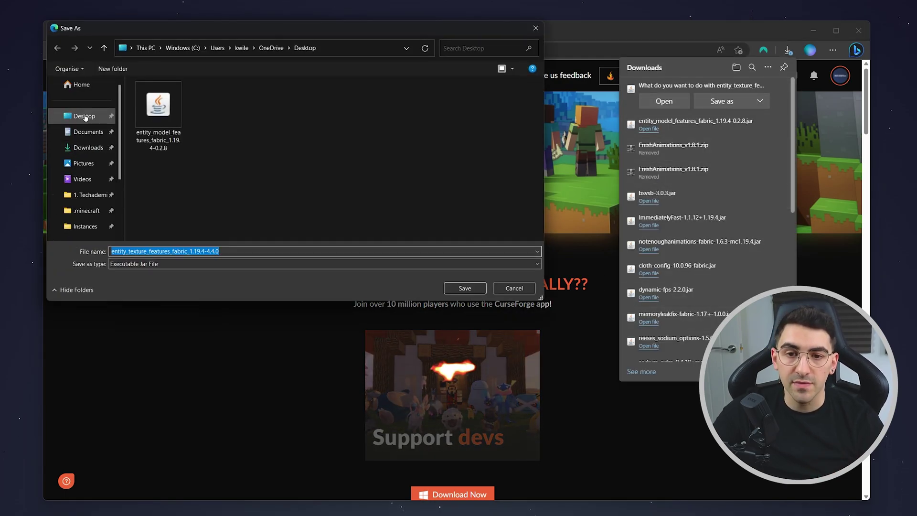
pyautogui.click(77, 114)
pyautogui.click(452, 286)
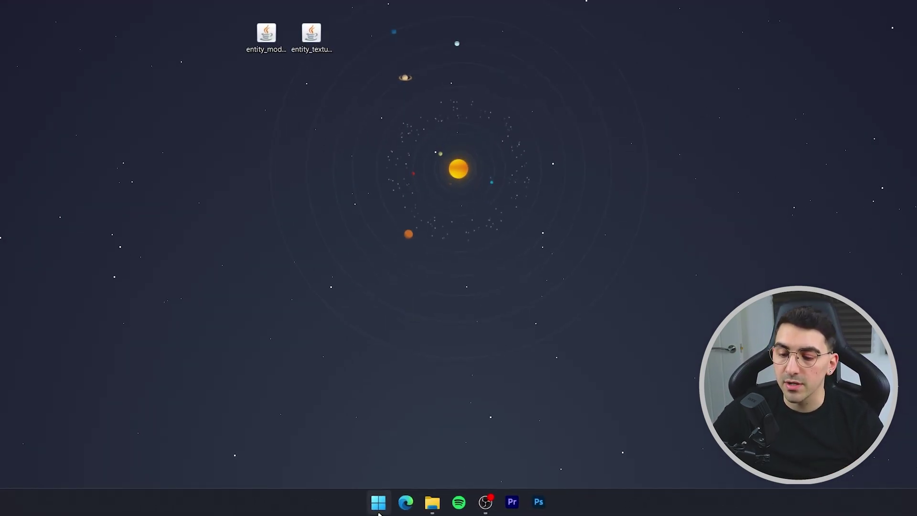
# Open the .minecraft Mods folder through Run with %appdata%.
pyautogui.rightClick(378, 511)
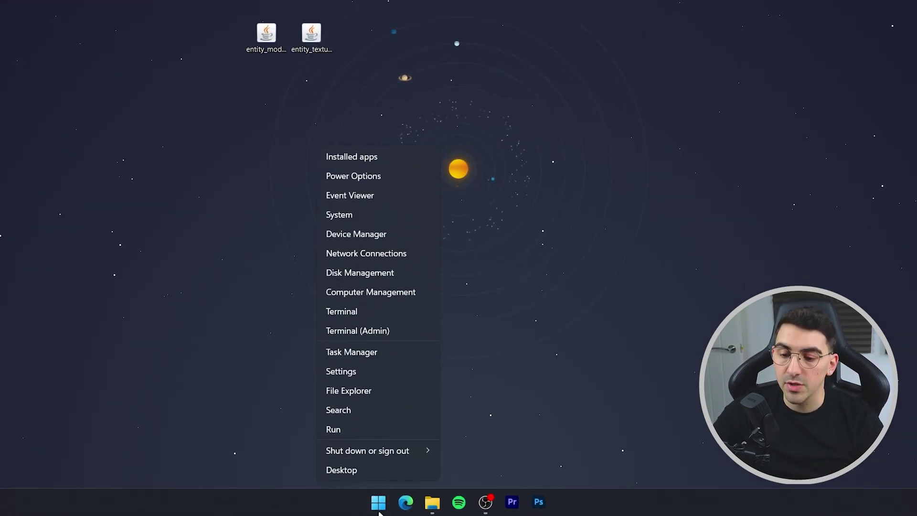
pyautogui.click(353, 428)
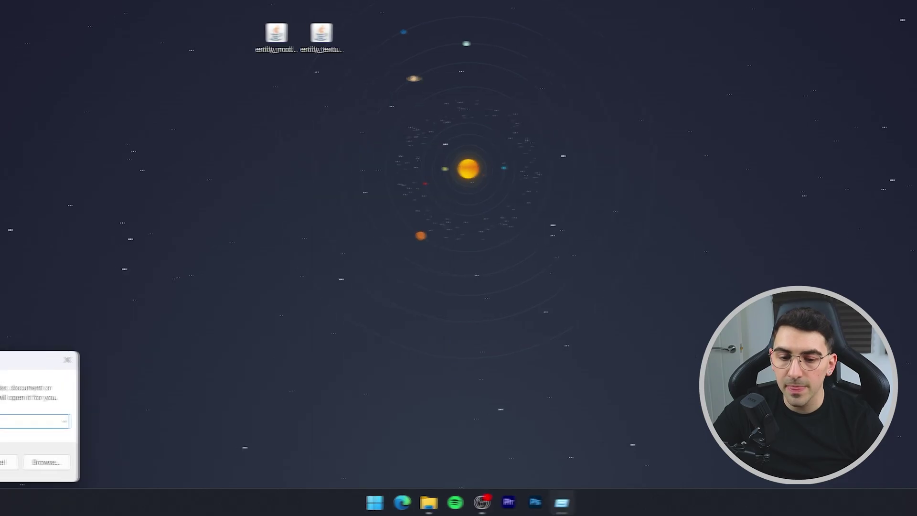
pyautogui.write('%appdata%')
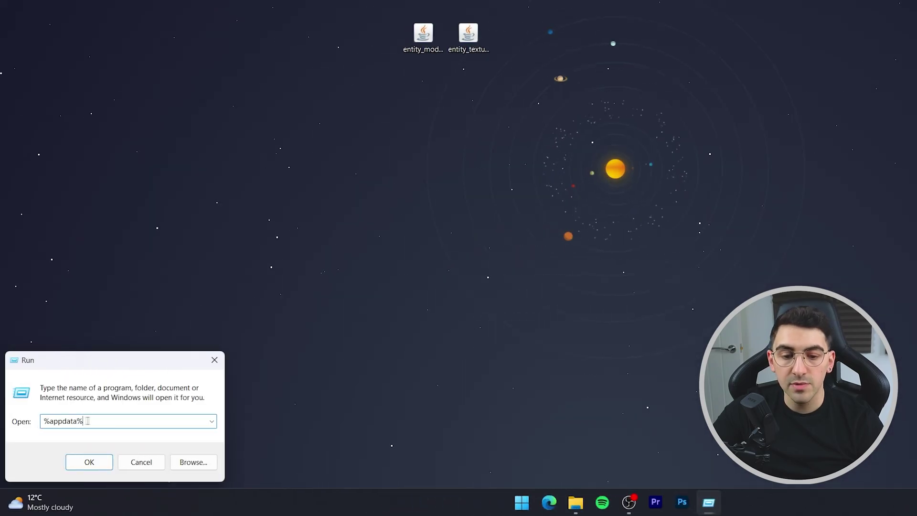
pyautogui.click(105, 465)
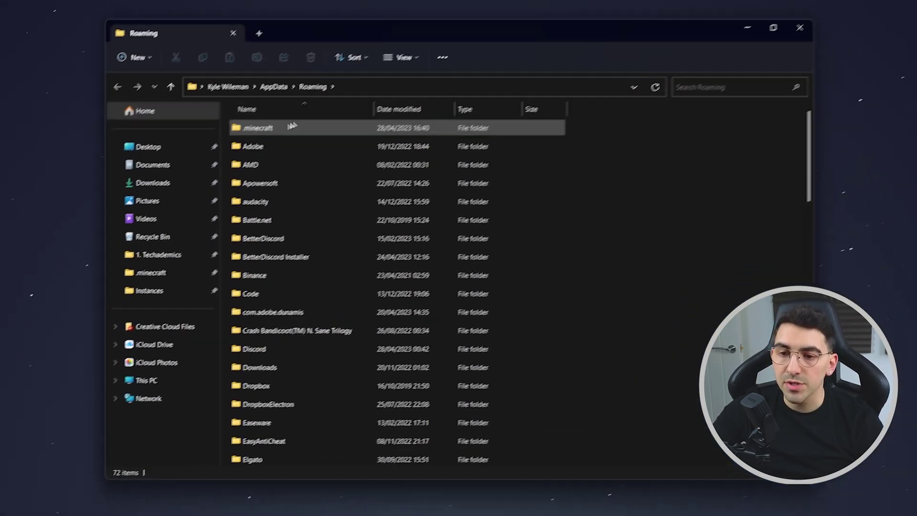
pyautogui.doubleClick(274, 127)
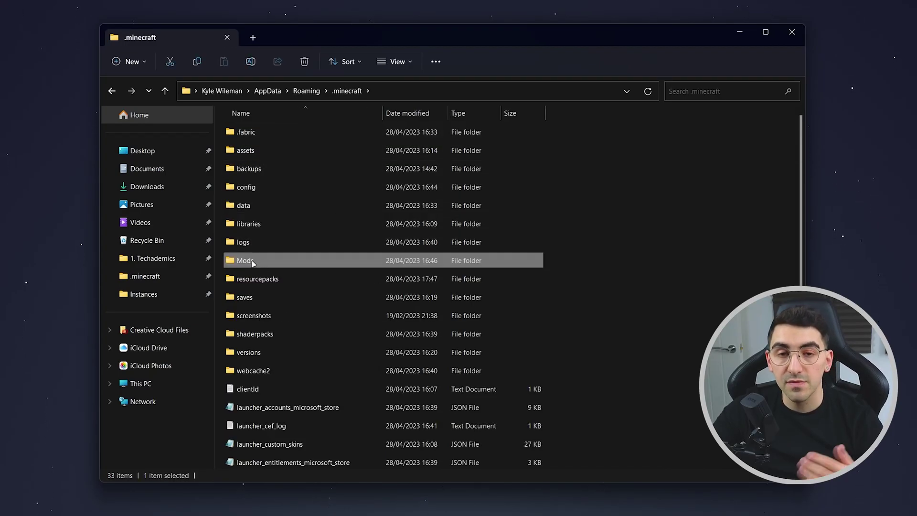
pyautogui.click(134, 61)
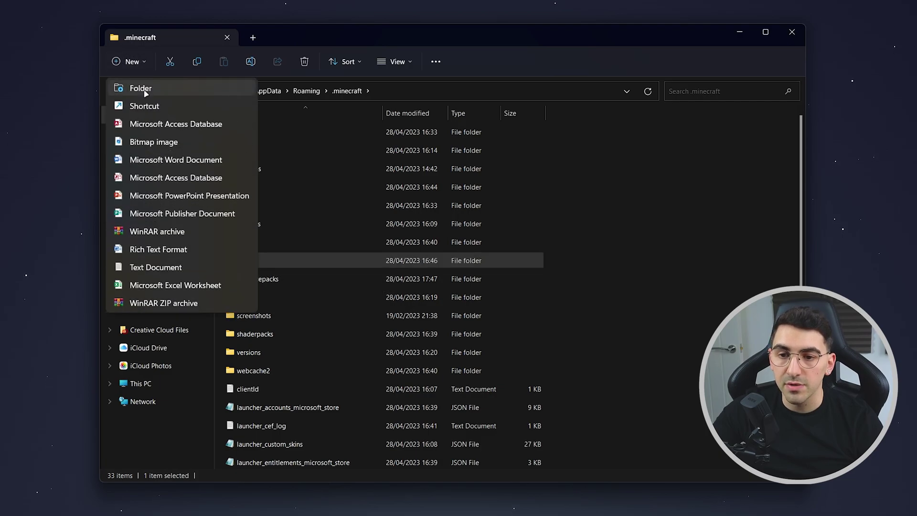
pyautogui.press('Escape')
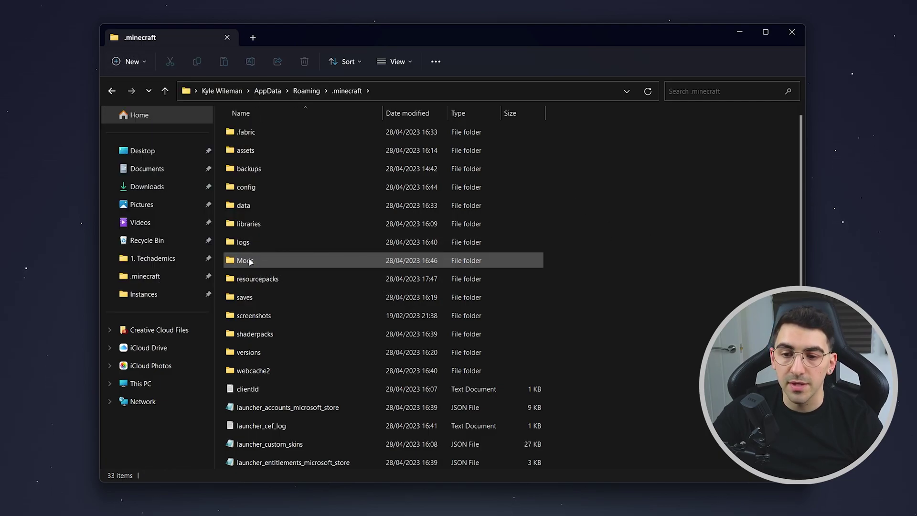
pyautogui.doubleClick(292, 263)
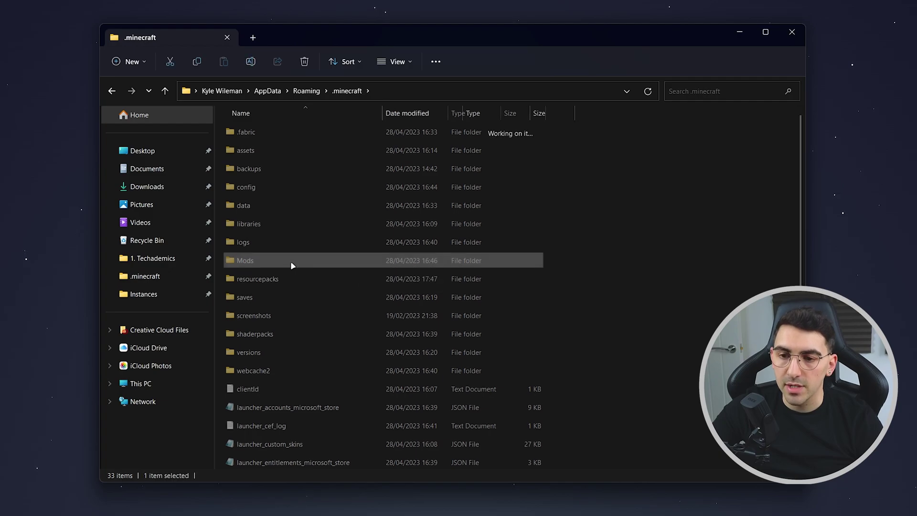
# Move both entity feature jars from the Desktop into the Mods folder.
pyautogui.click(253, 38)
pyautogui.click(142, 151)
pyautogui.moveTo(378, 242); pyautogui.dragTo(260, 132)
pyautogui.moveTo(252, 139); pyautogui.dragTo(623, 216)
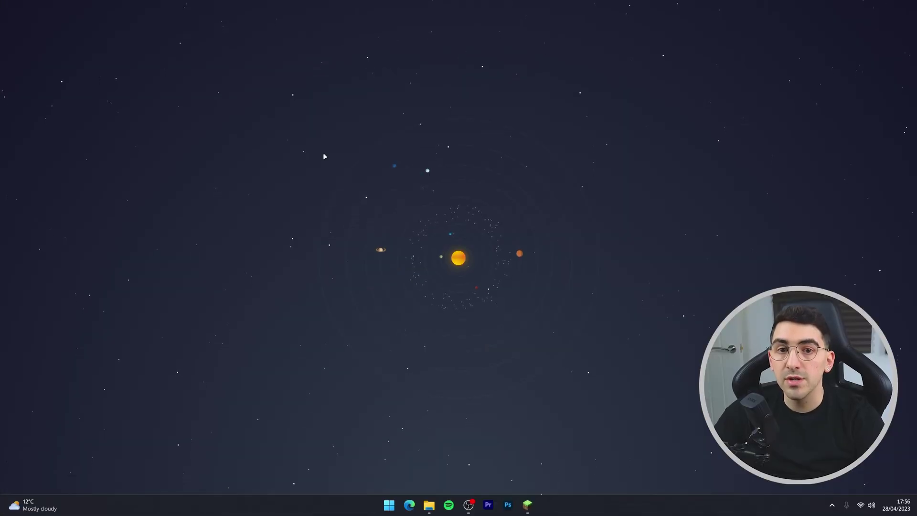
# Choose fabric-loader-1.19.4 in the Minecraft Launcher and hit PLAY to start the game.
pyautogui.click(528, 505)
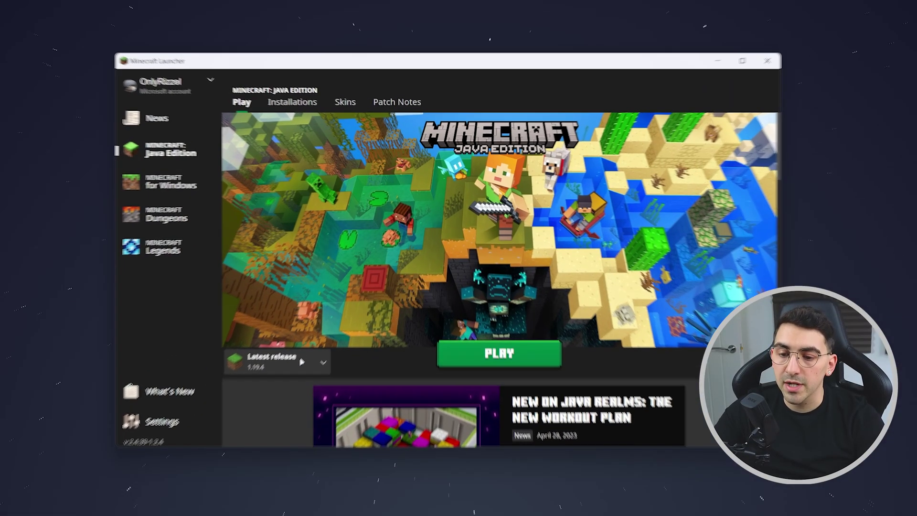
pyautogui.click(335, 328)
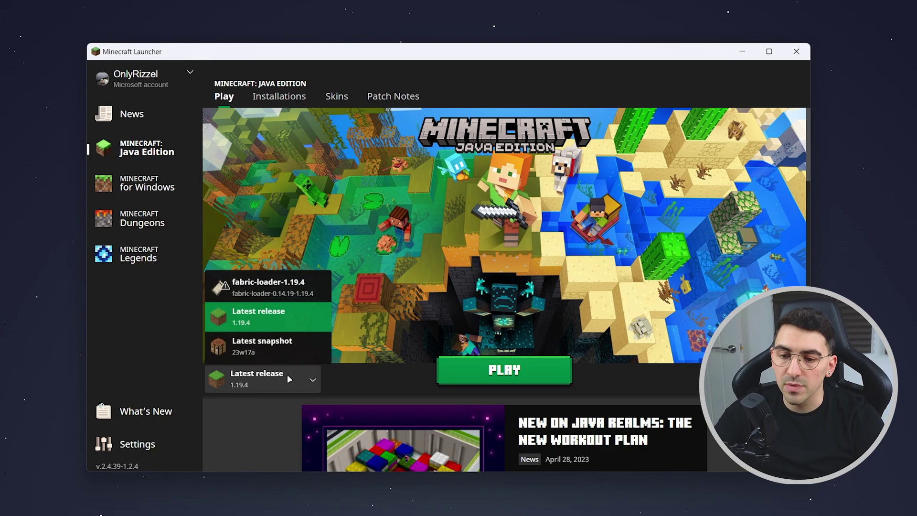
pyautogui.click(260, 293)
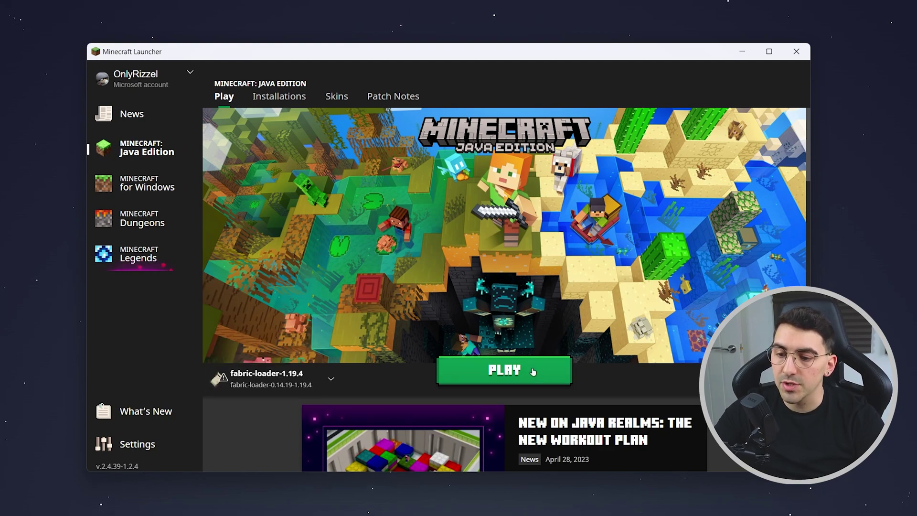
pyautogui.click(533, 372)
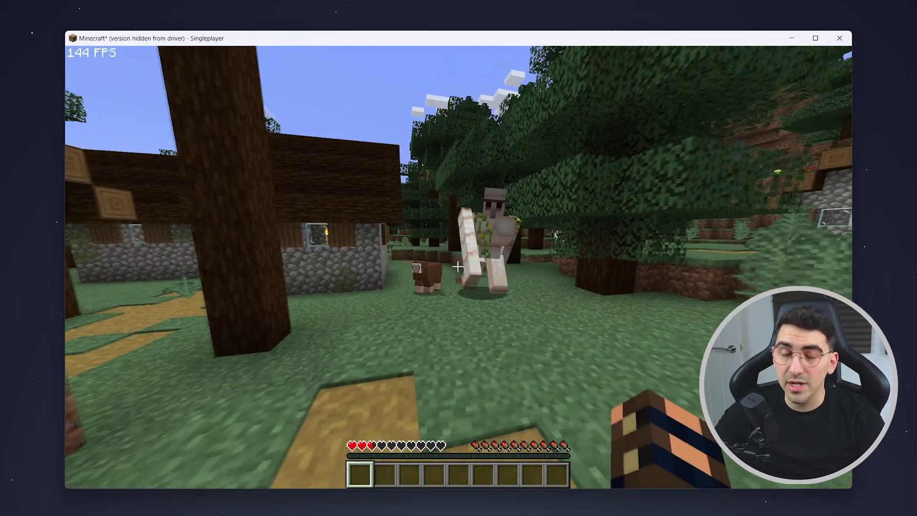
# Activate FreshAnimations_v1.8.1.zip in Resource Packs, reload resources, and return to the village world.
pyautogui.press('w')
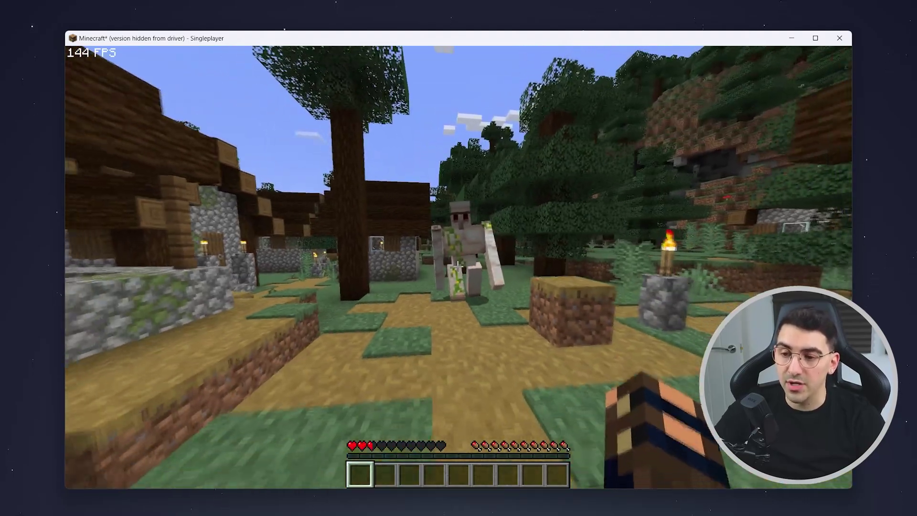
pyautogui.press('Escape')
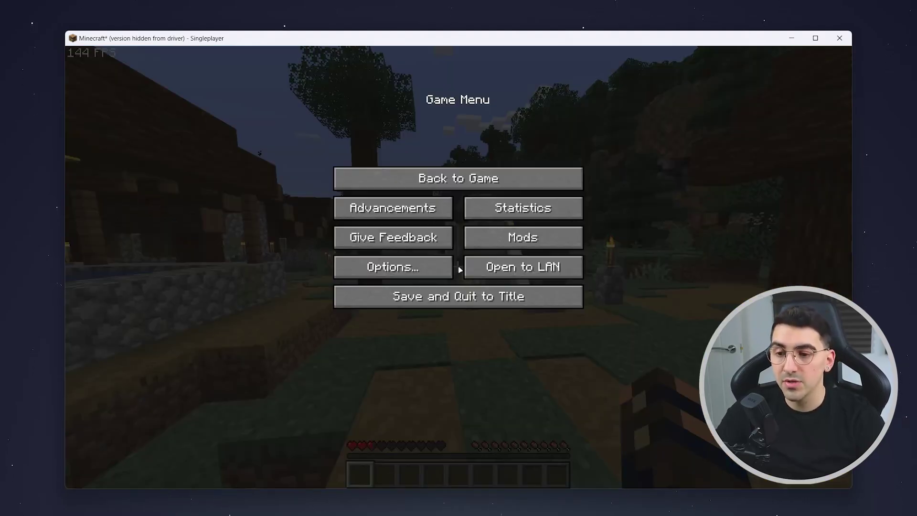
pyautogui.click(429, 274)
pyautogui.click(367, 274)
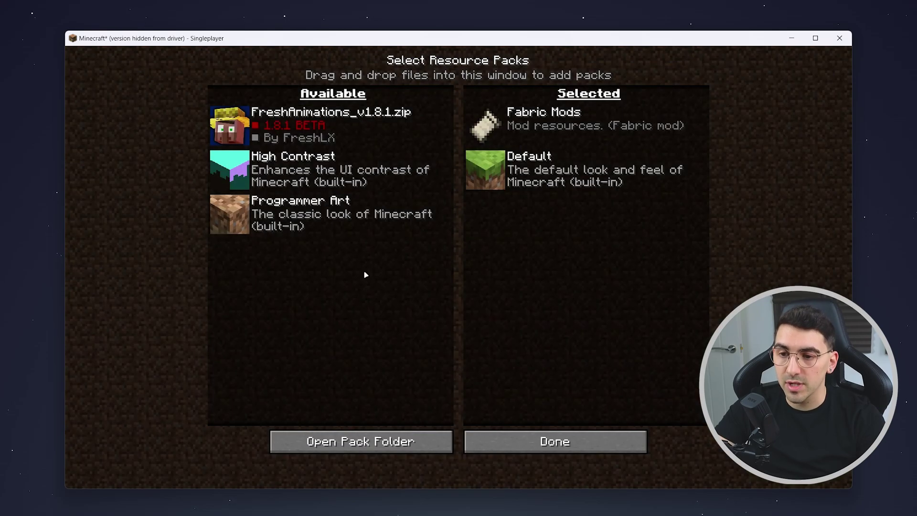
pyautogui.moveTo(233, 128)
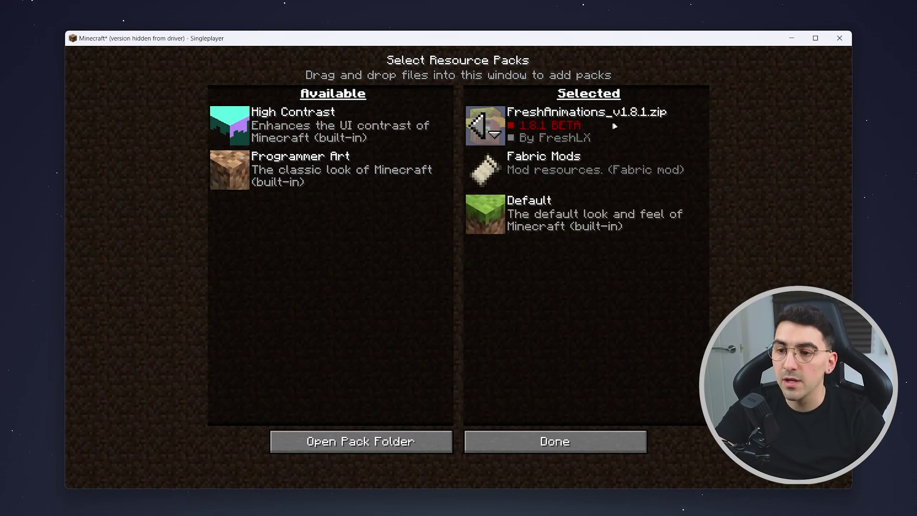
pyautogui.click(535, 442)
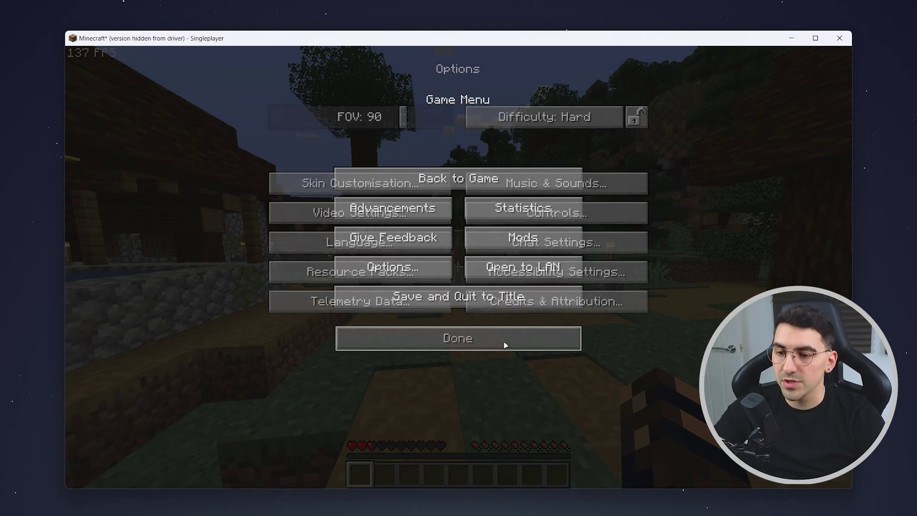
pyautogui.click(444, 180)
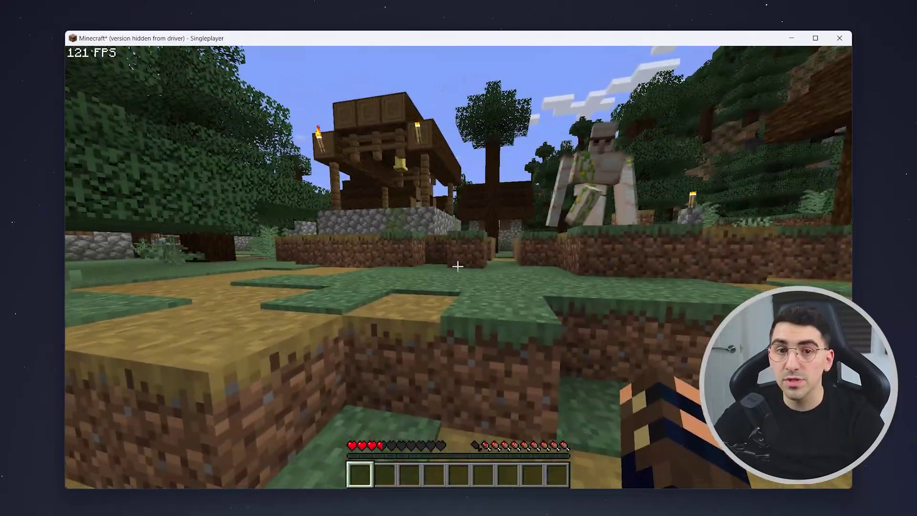
# Walk up to the iron golem, then back away toward the cobblestone house wall.
pyautogui.press('w')
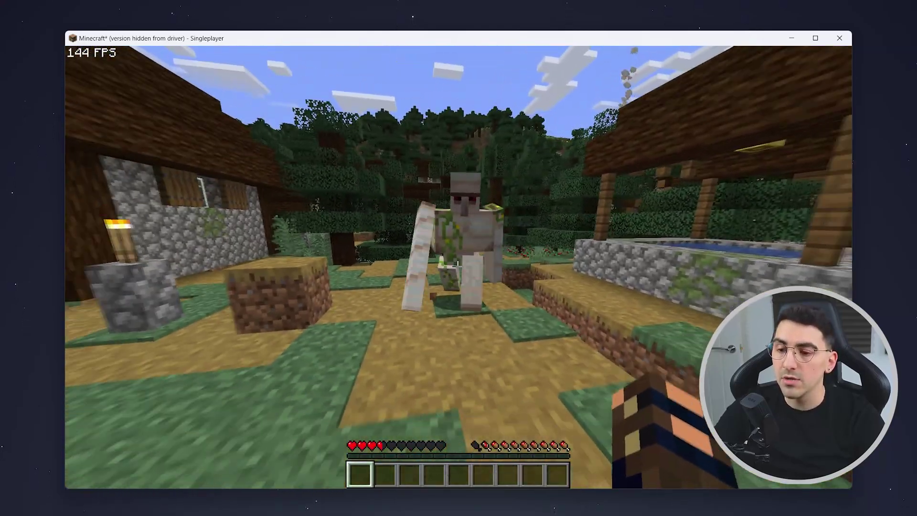
pyautogui.press('s')
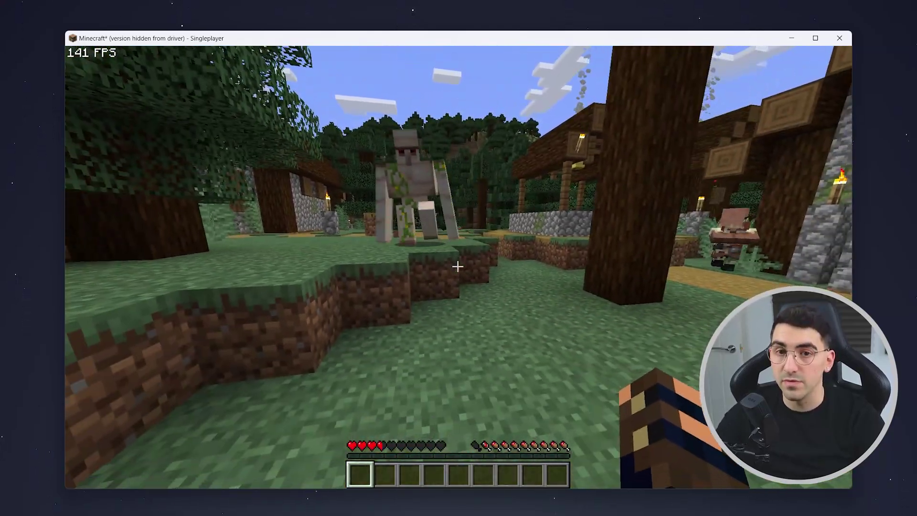
pyautogui.press('s')
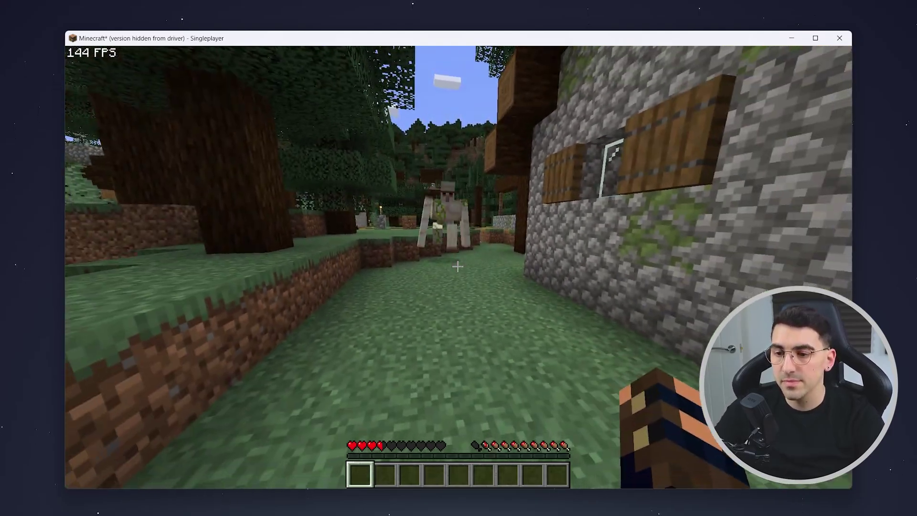